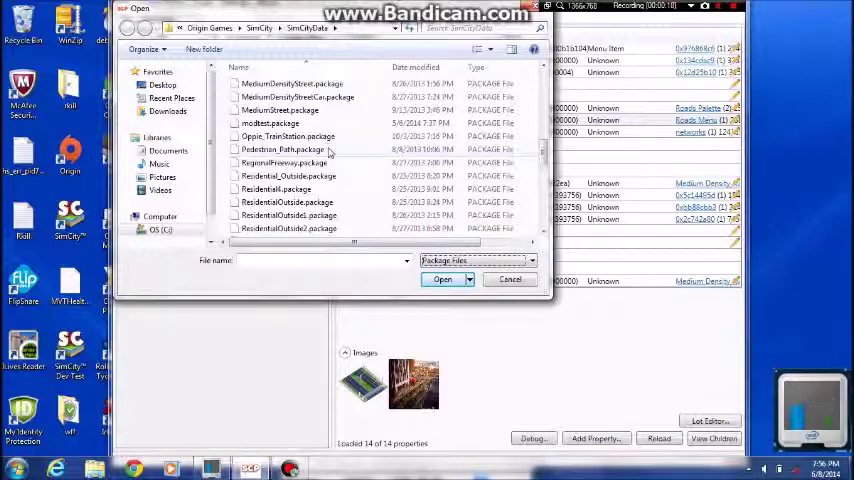
Step: Open Pedestrian_Path.package and paste a new instance value into its Parent Menu key
{"action": "double_click", "coordinate": [283, 149]}
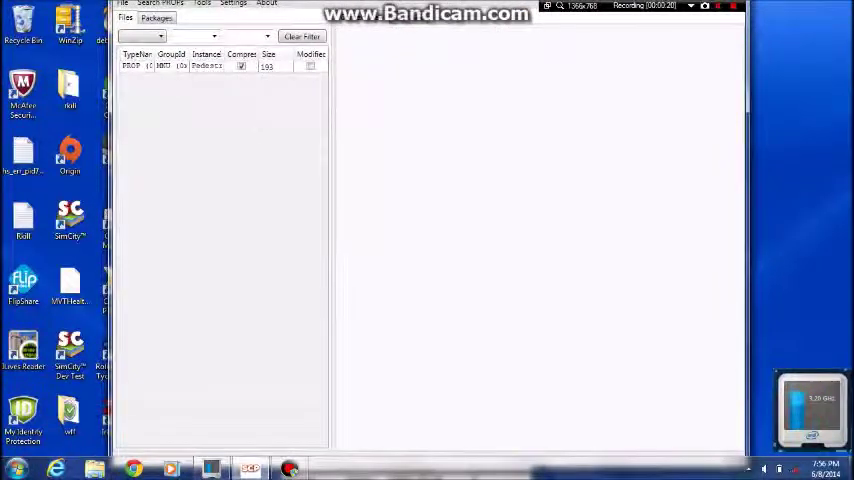
{"action": "left_click", "coordinate": [148, 67]}
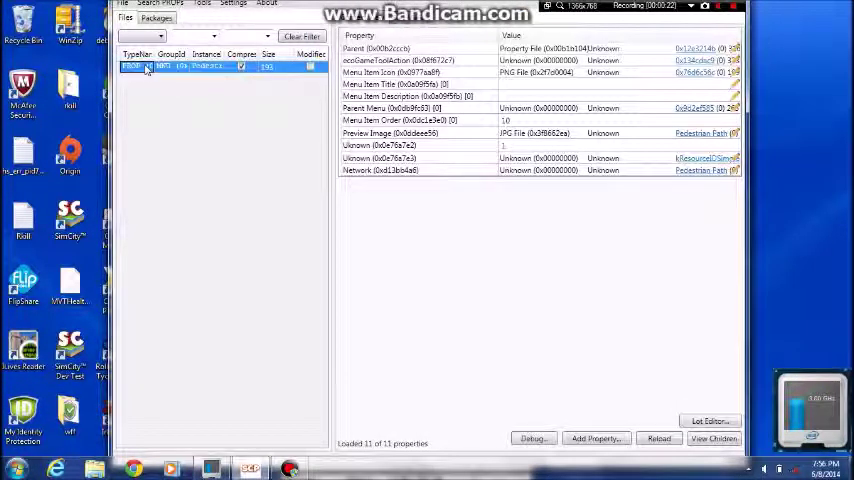
{"action": "left_click", "coordinate": [736, 108]}
{"action": "double_click", "coordinate": [490, 231]}
{"action": "key", "text": "Delete"}
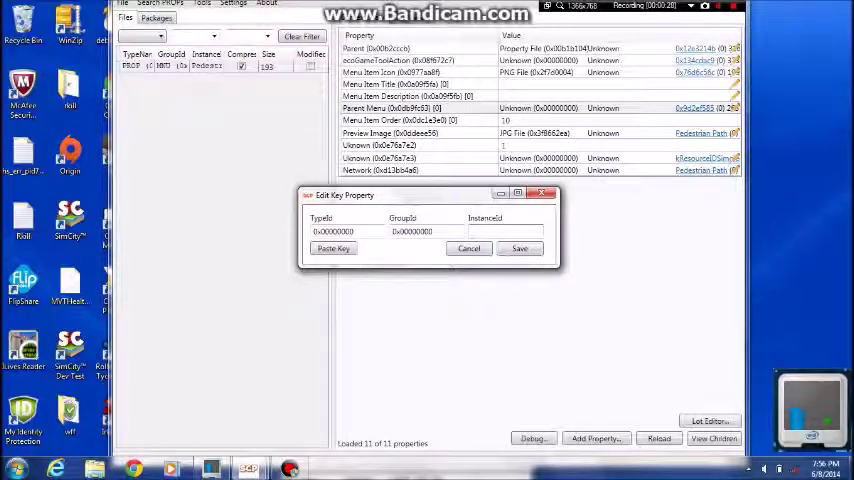
{"action": "right_click", "coordinate": [500, 231]}
{"action": "left_click", "coordinate": [518, 272]}
{"action": "left_click", "coordinate": [520, 248]}
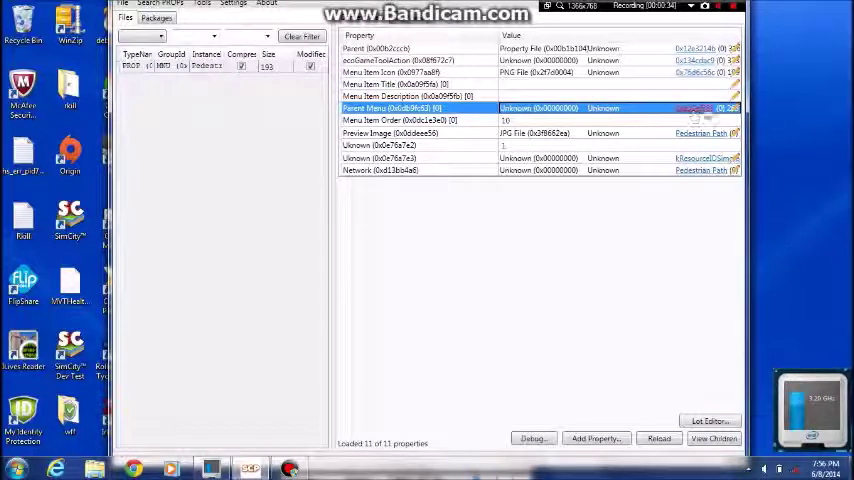
Step: Recheck and confirm the edited Parent Menu key, then select the package's file entry
{"action": "double_click", "coordinate": [700, 108]}
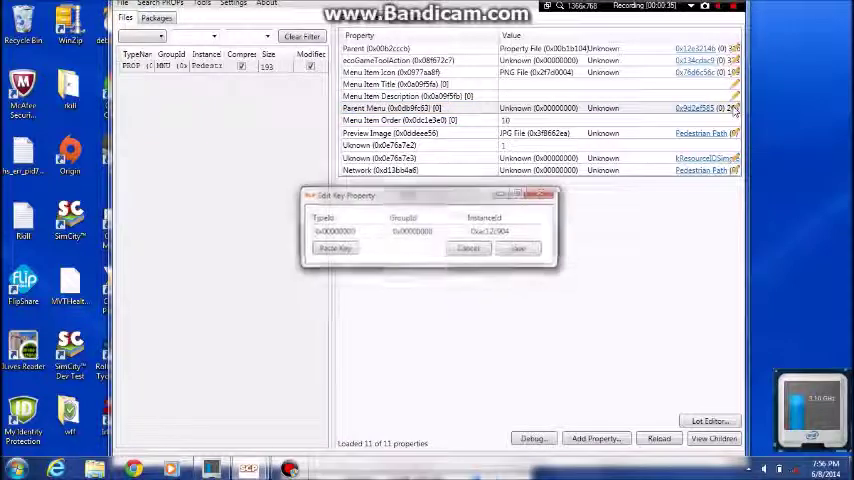
{"action": "left_click", "coordinate": [539, 249]}
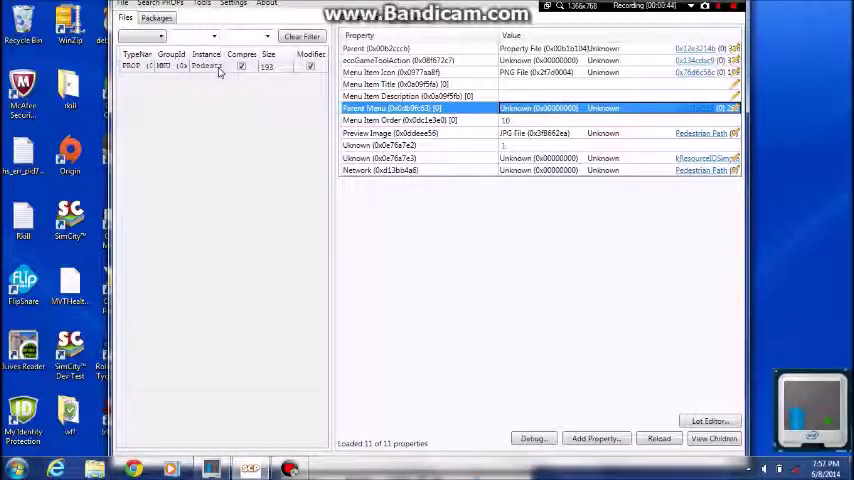
{"action": "left_click", "coordinate": [220, 68]}
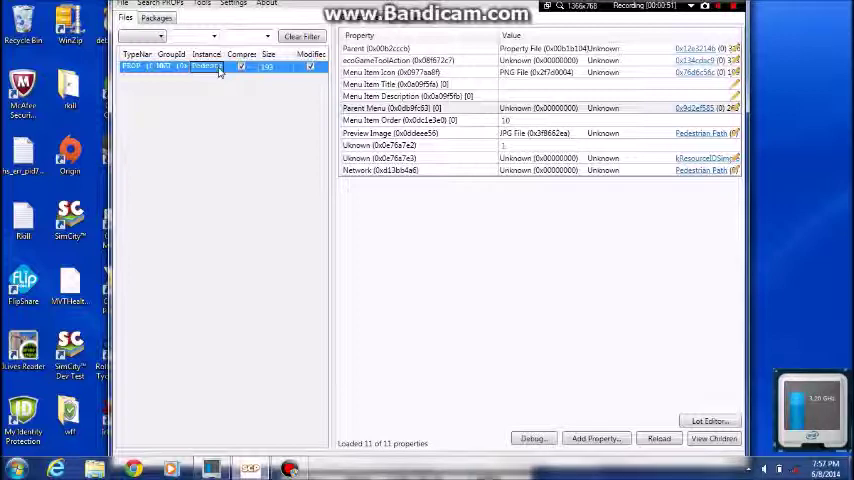
Step: Change the file entry's TGI Instance ID to 0x12345678 and save it
{"action": "right_click", "coordinate": [220, 70]}
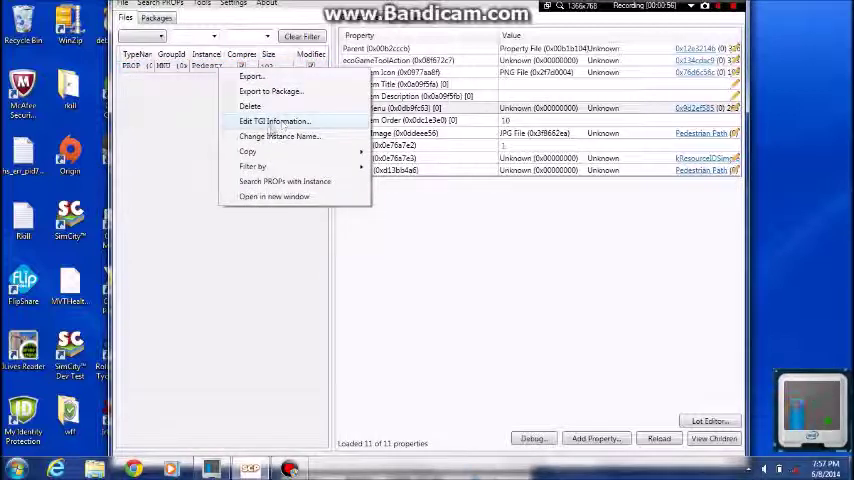
{"action": "left_click", "coordinate": [282, 122]}
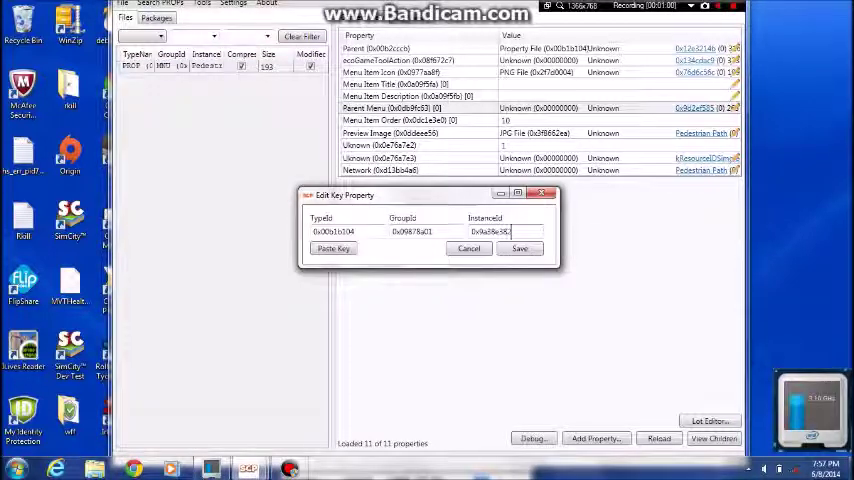
{"action": "left_click_drag", "start_coordinate": [512, 232], "coordinate": [484, 233]}
{"action": "key", "text": "BackSpace"}
{"action": "type", "text": "0x12"}
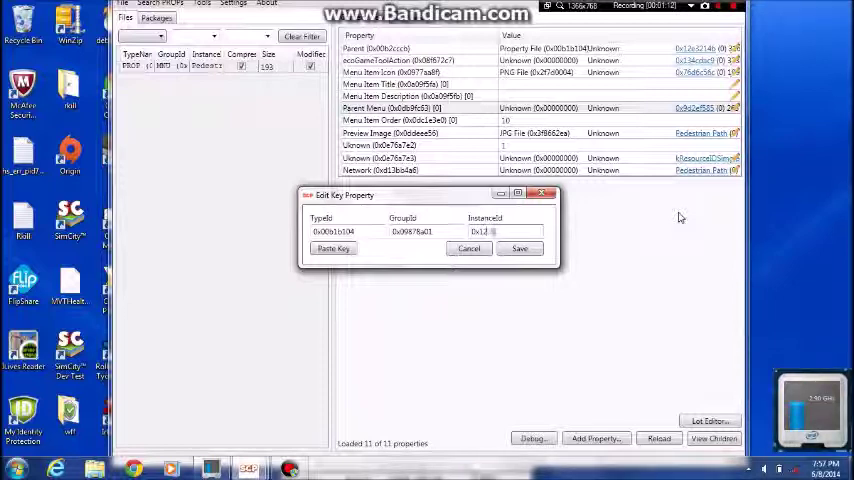
{"action": "type", "text": "345678"}
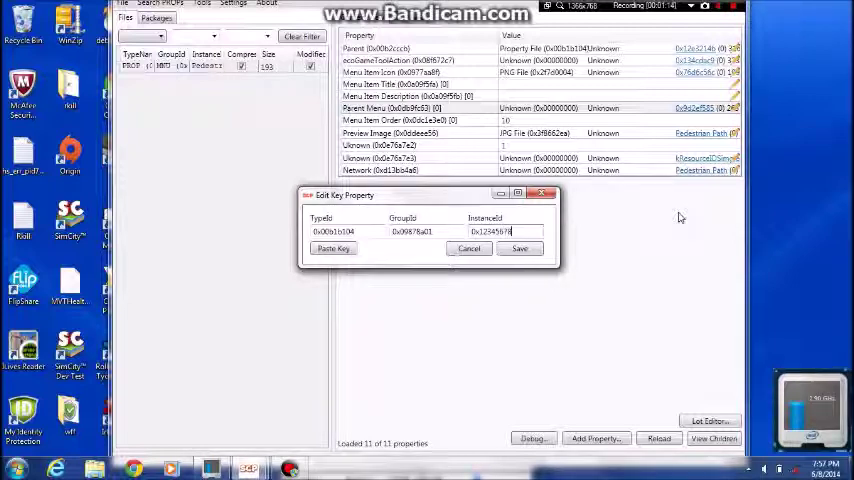
{"action": "key", "text": "BackSpace"}
{"action": "key", "text": "BackSpace"}
{"action": "key", "text": "BackSpace"}
{"action": "key", "text": "BackSpace"}
{"action": "key", "text": "BackSpace"}
{"action": "key", "text": "BackSpace"}
{"action": "key", "text": "BackSpace"}
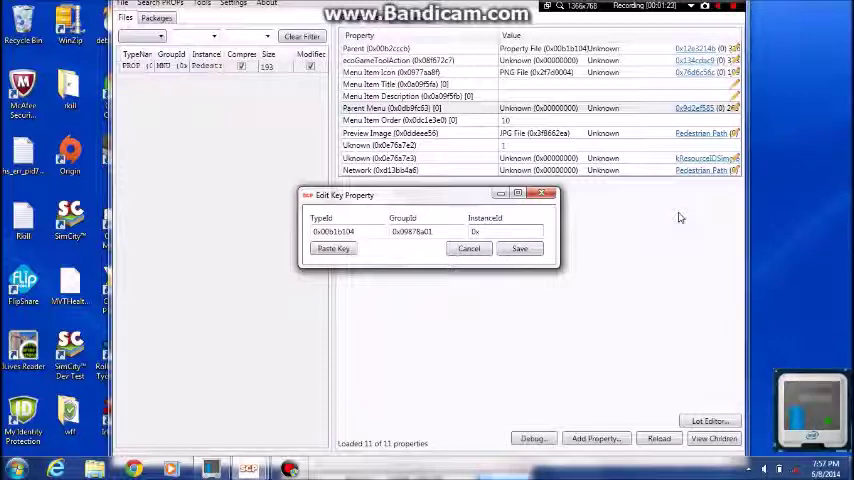
{"action": "type", "text": "123"}
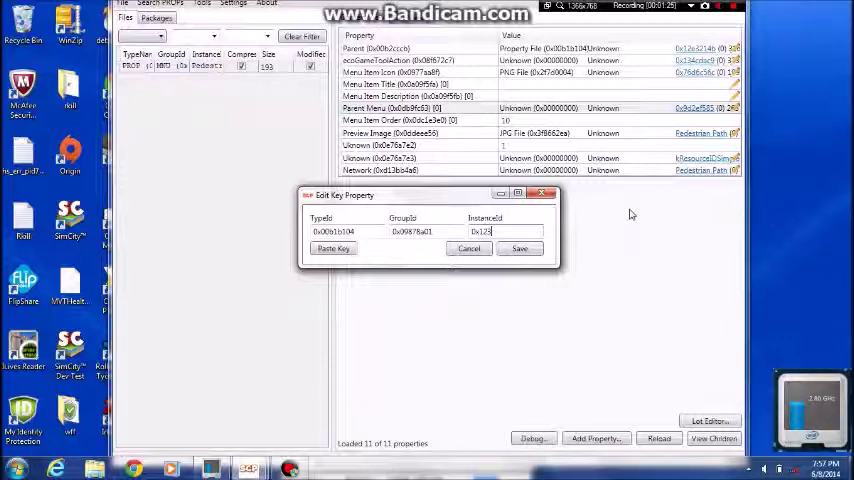
{"action": "type", "text": "45678"}
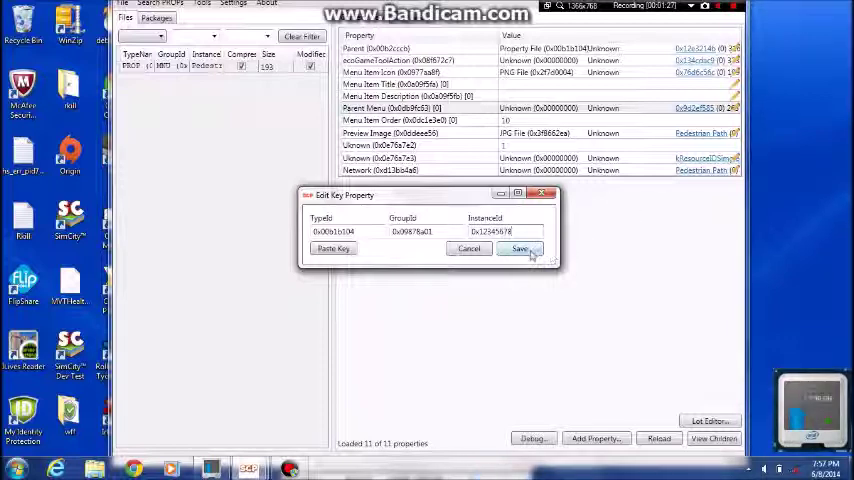
{"action": "left_click", "coordinate": [522, 249]}
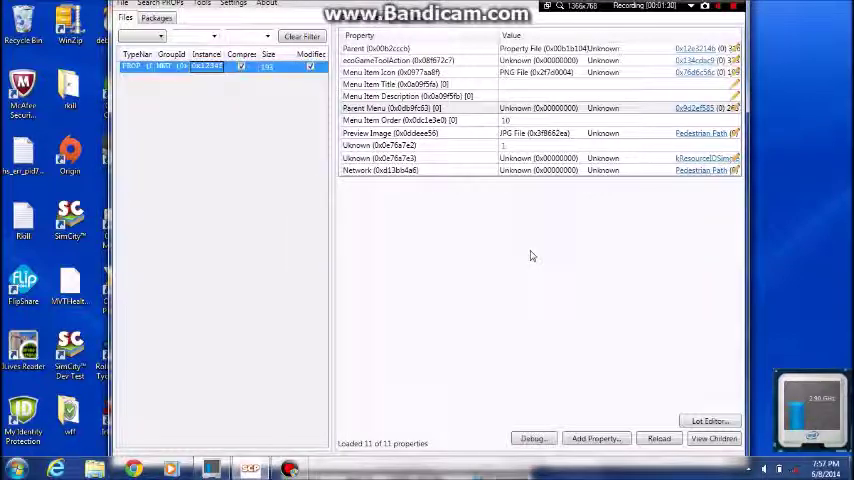